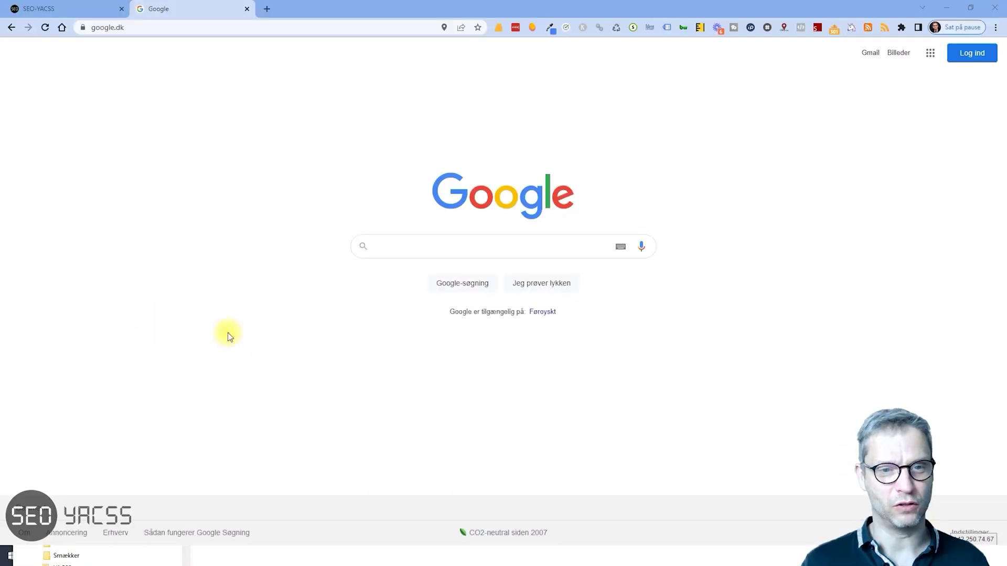
Search Google for 'google cloud', open the official Google Cloud site and start free-trial sign-in
left_click(496, 242)
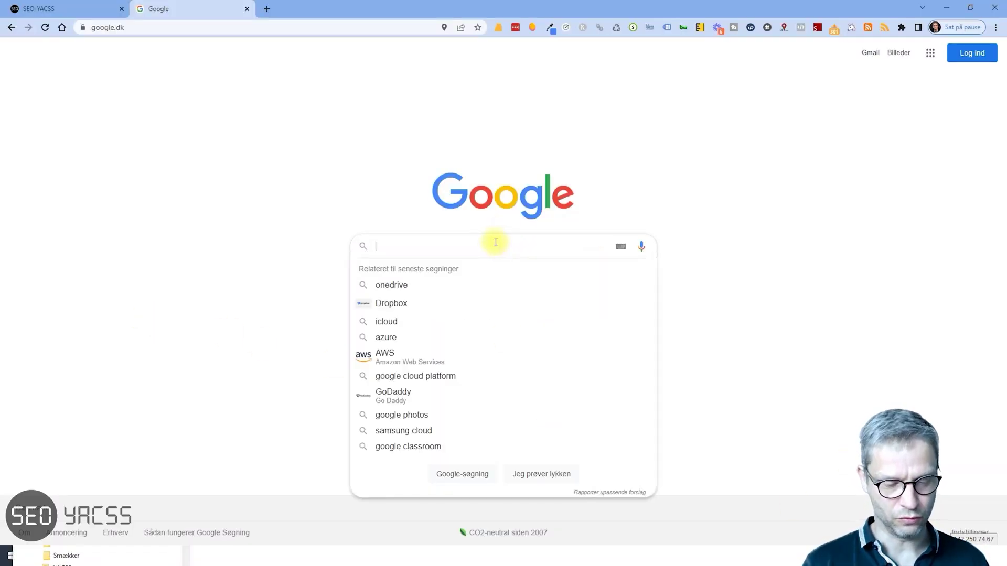
type("google clo")
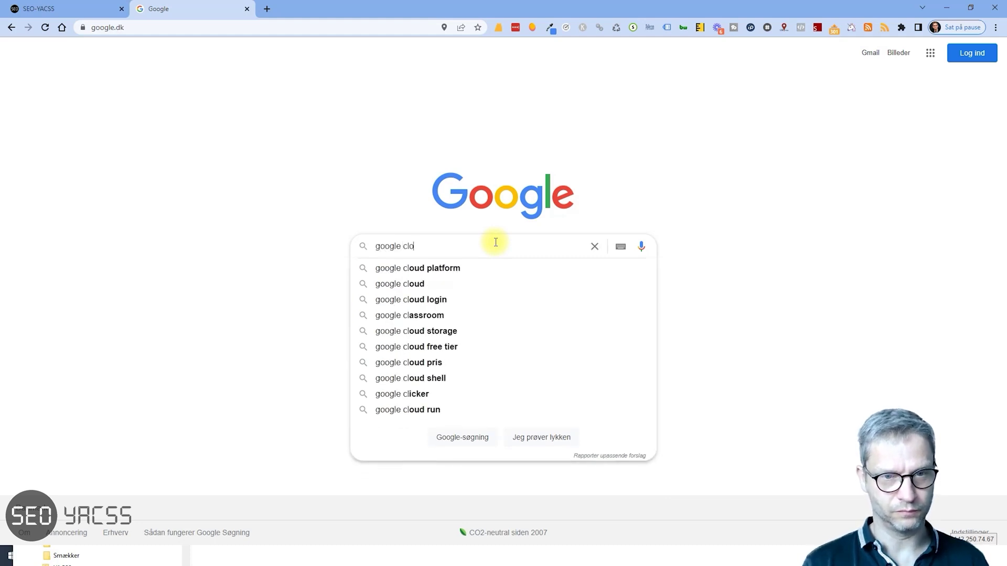
type("ud")
key("Return")
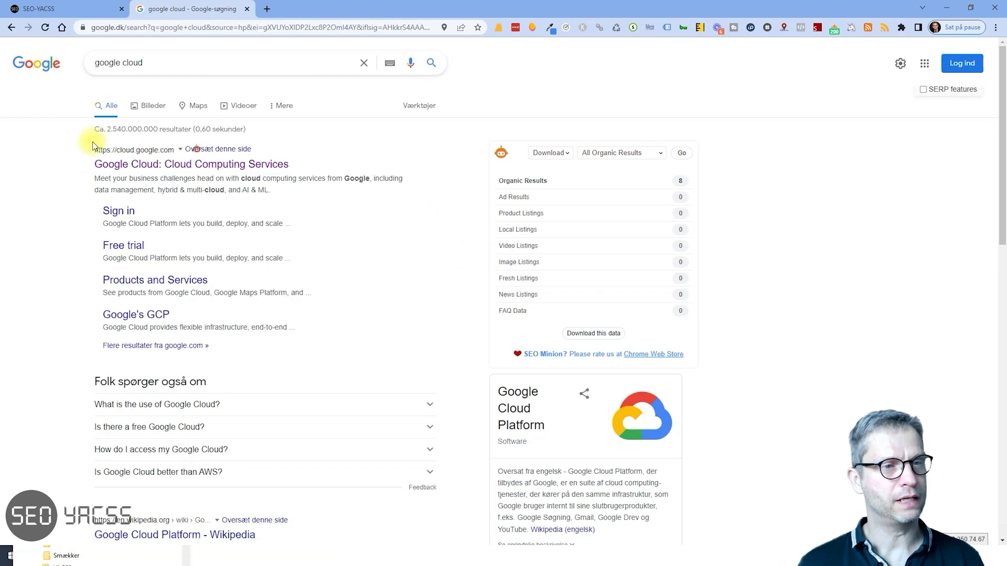
left_click(128, 167)
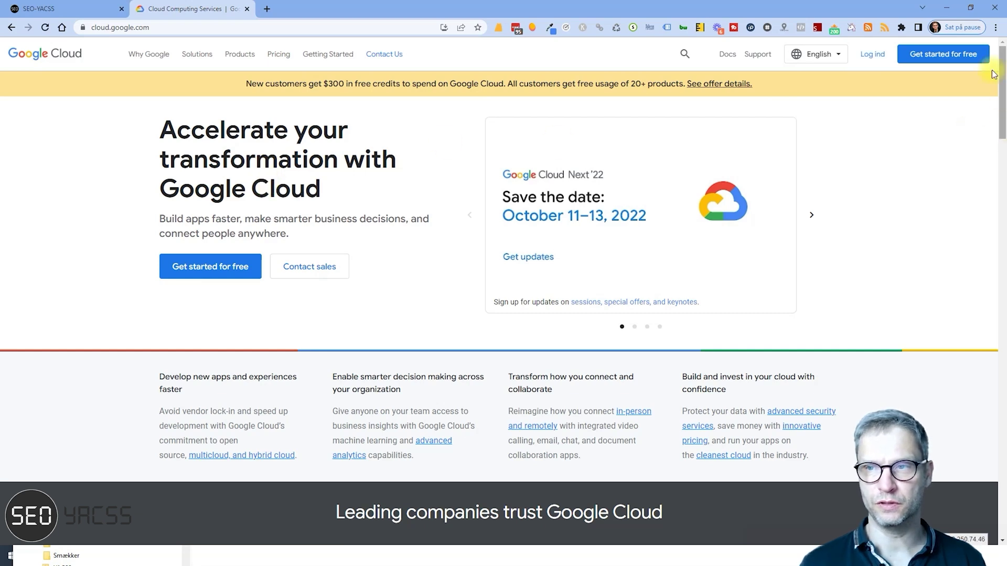
left_click(953, 56)
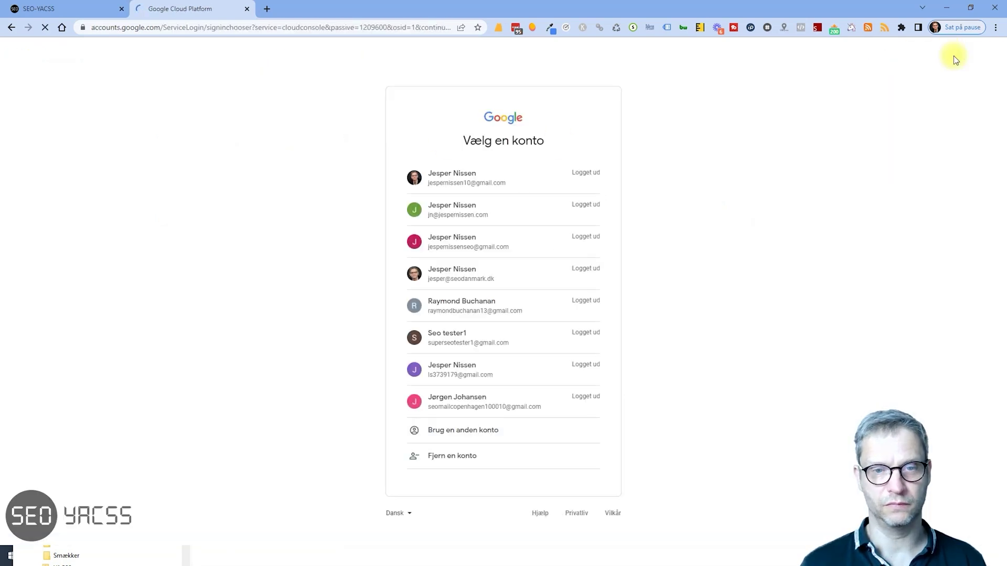
Sign in with the chosen Google account using the pasted password
left_click(464, 308)
key("ctrl+v")
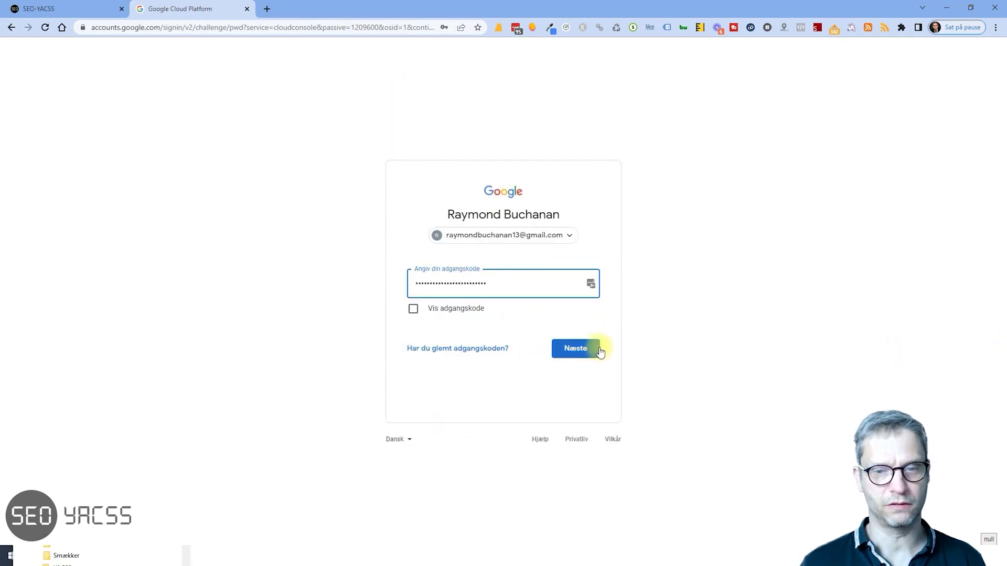
left_click(582, 351)
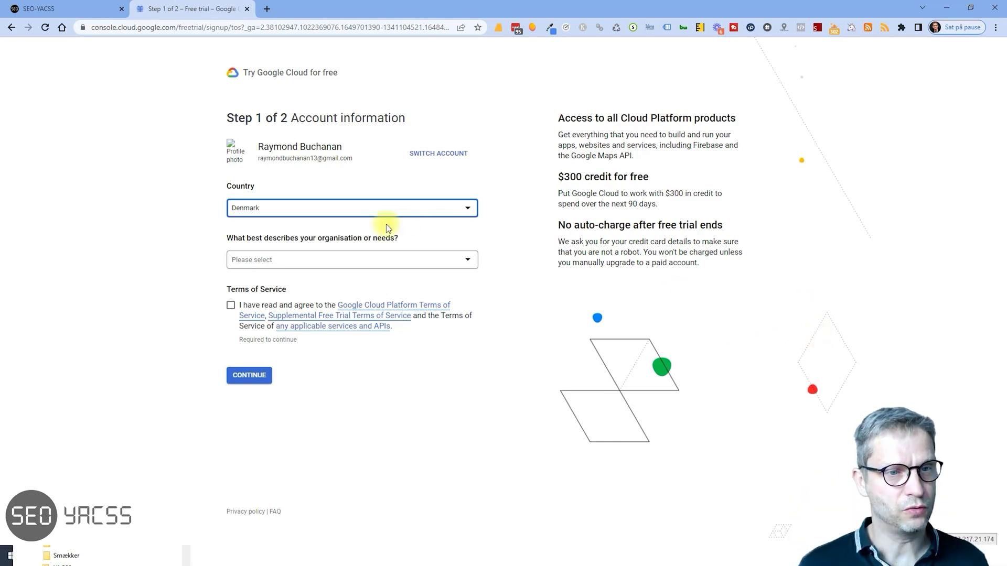
Set organisation type to Start-up, accept the Terms of Service and continue to step 2
left_click(283, 263)
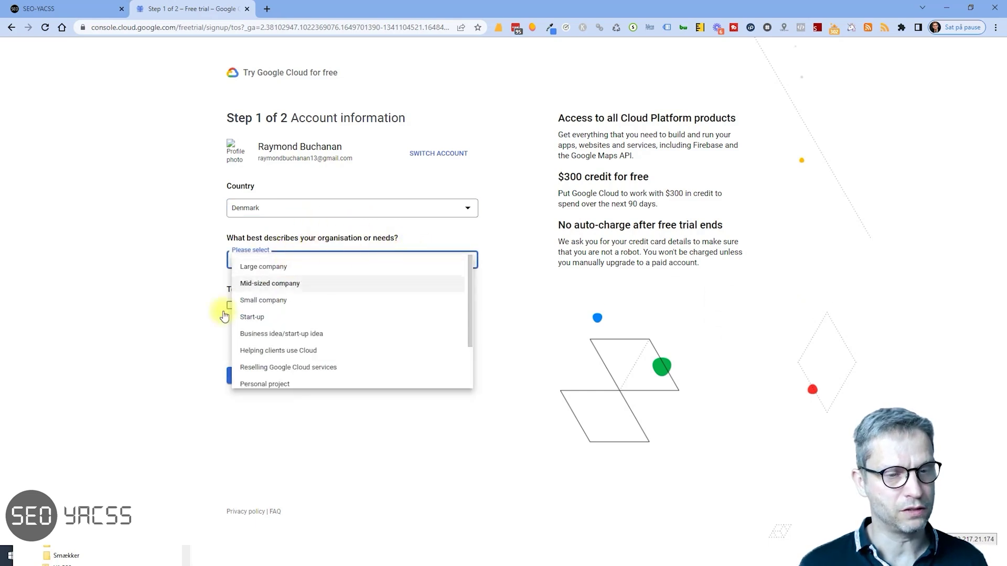
left_click(289, 301)
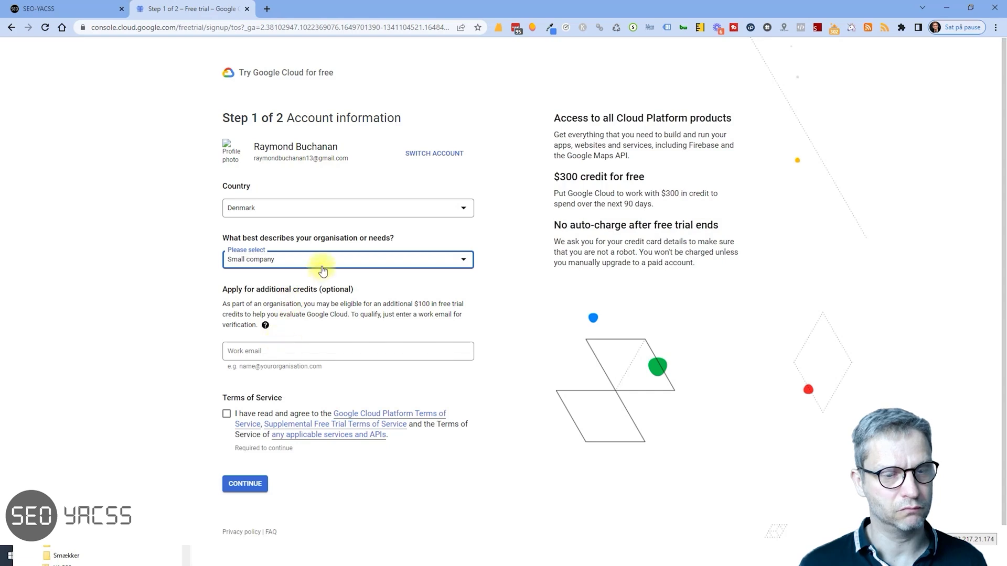
left_click(318, 262)
left_click(278, 318)
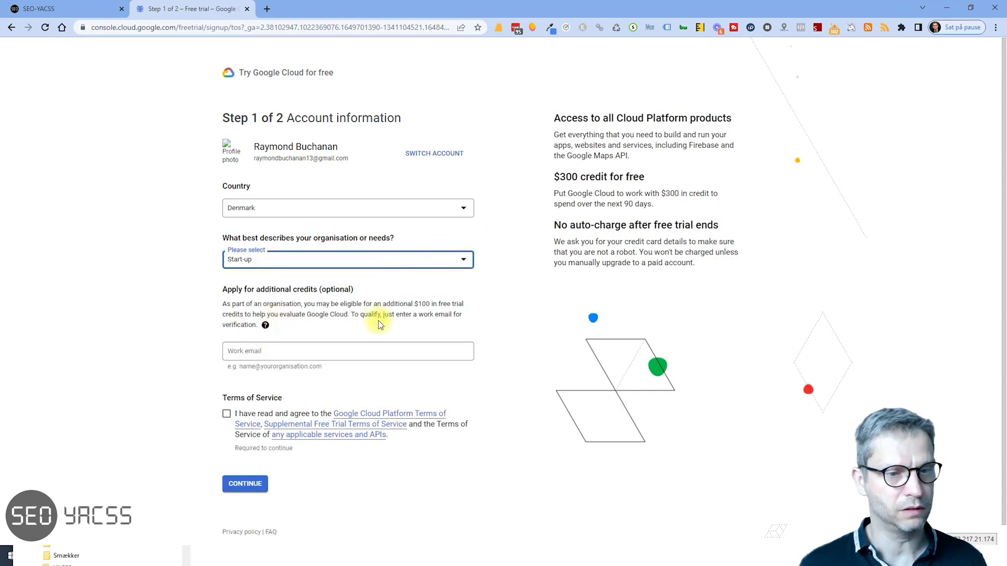
left_click(332, 351)
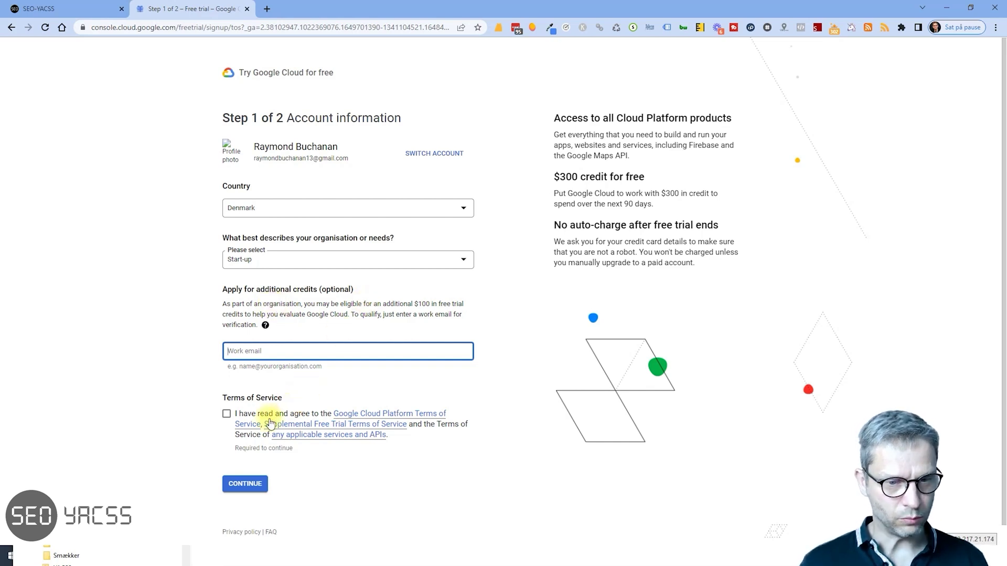
left_click(227, 413)
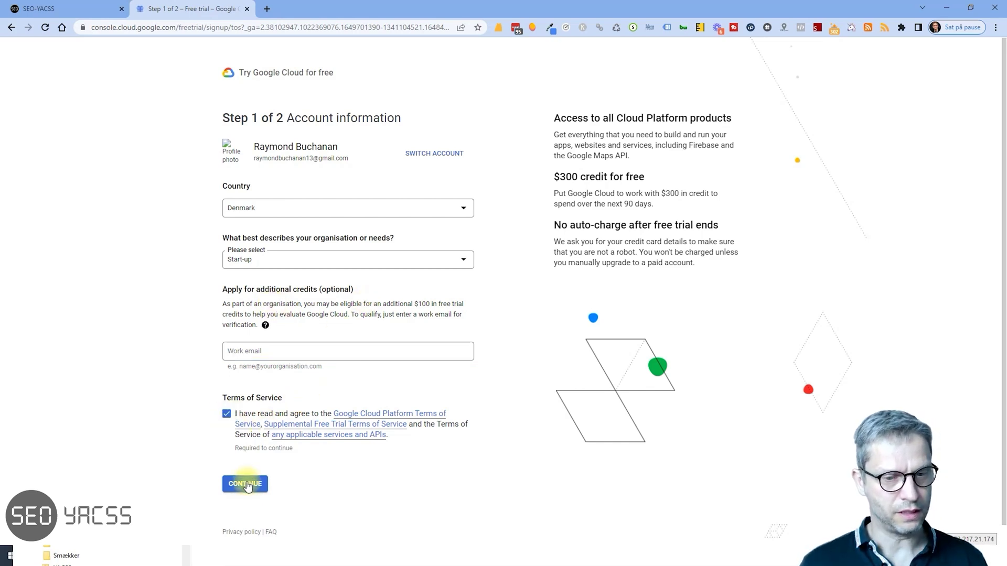
left_click(244, 485)
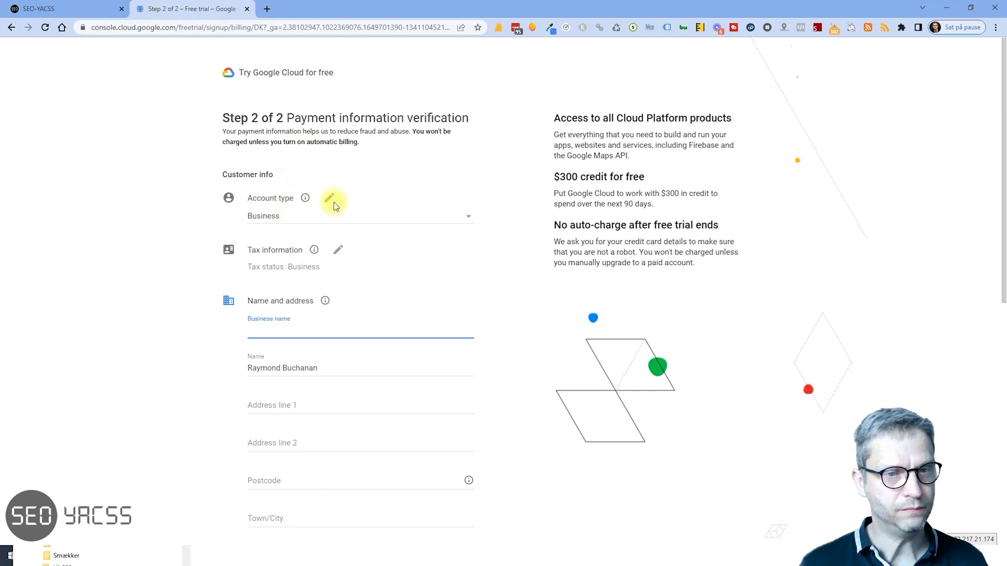
Keep account type Business and enter the business name and contact name
left_click(465, 215)
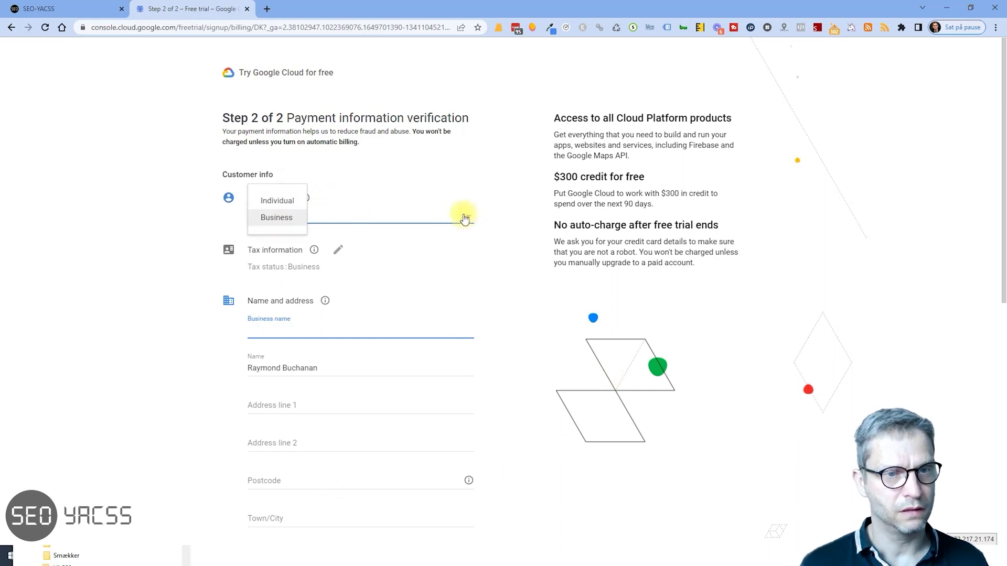
left_click(276, 217)
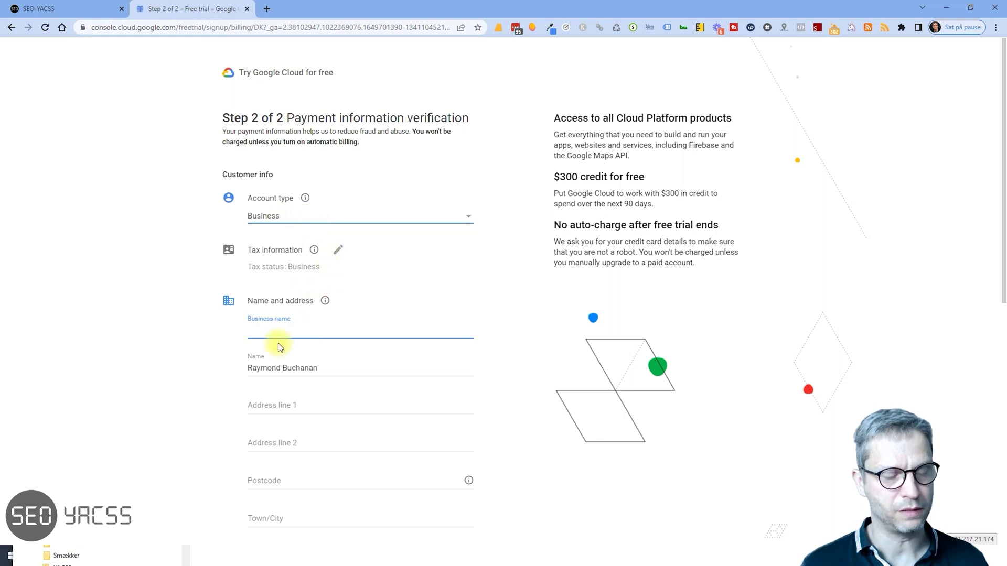
scroll(415, 295, "down", 2)
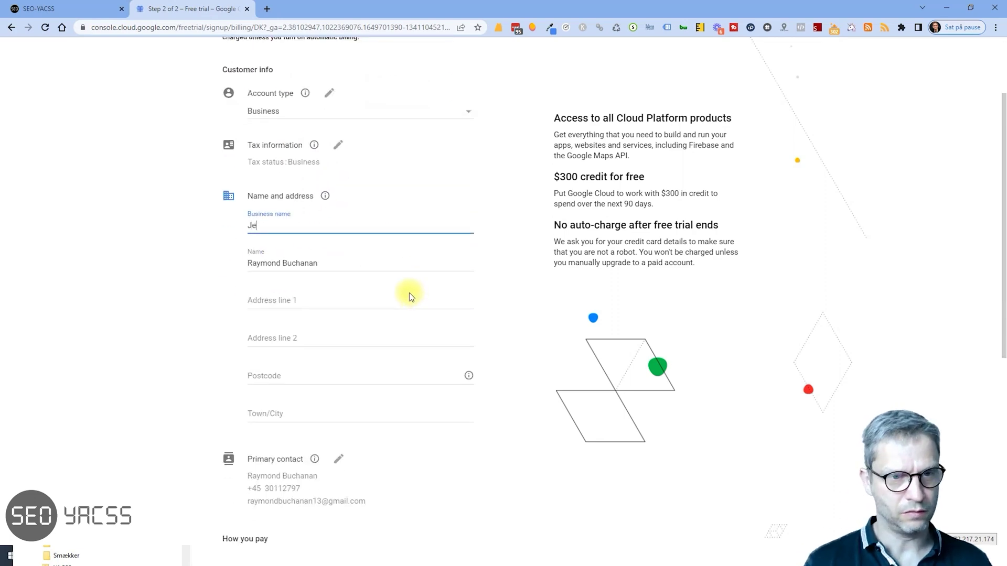
type("SEO")
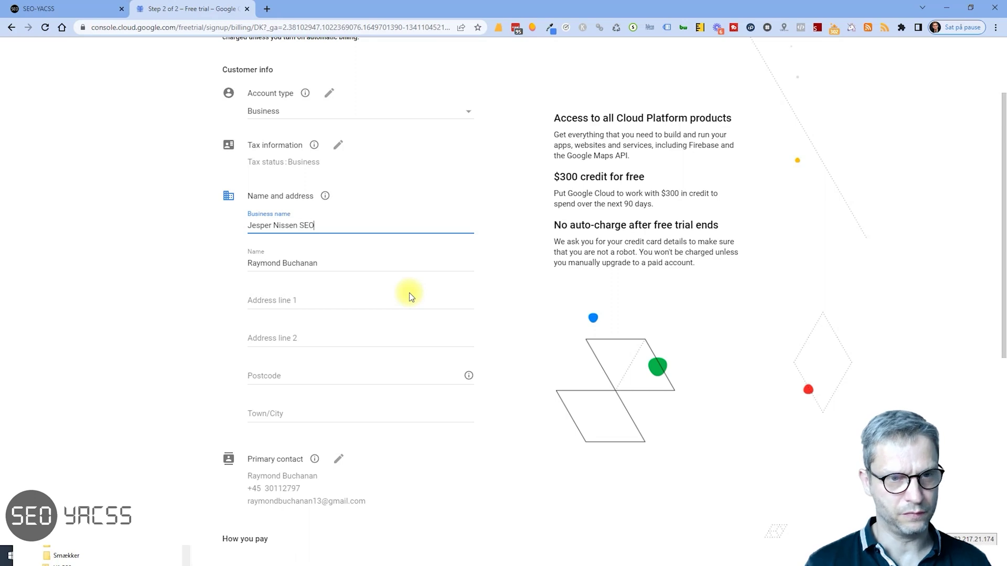
key("Tab")
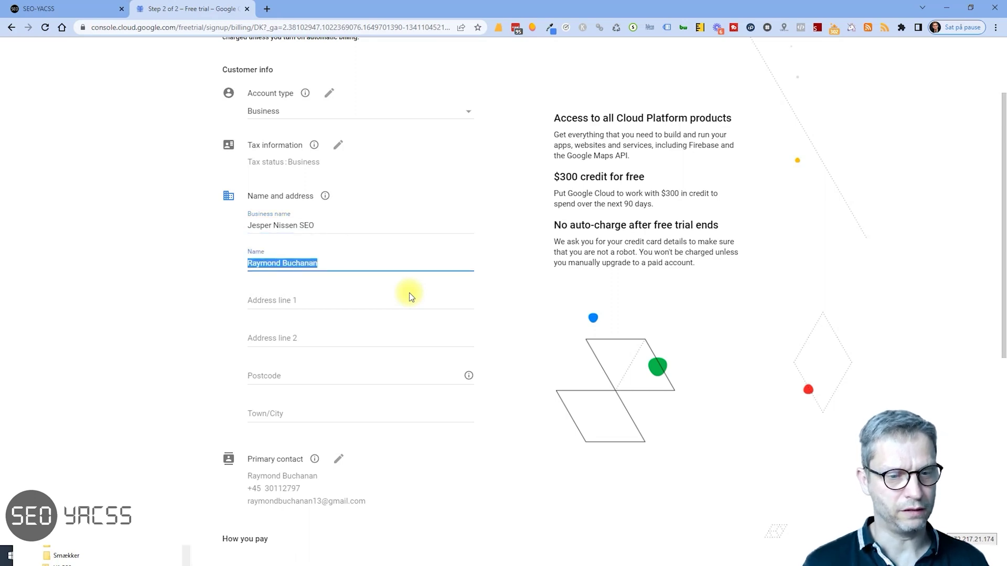
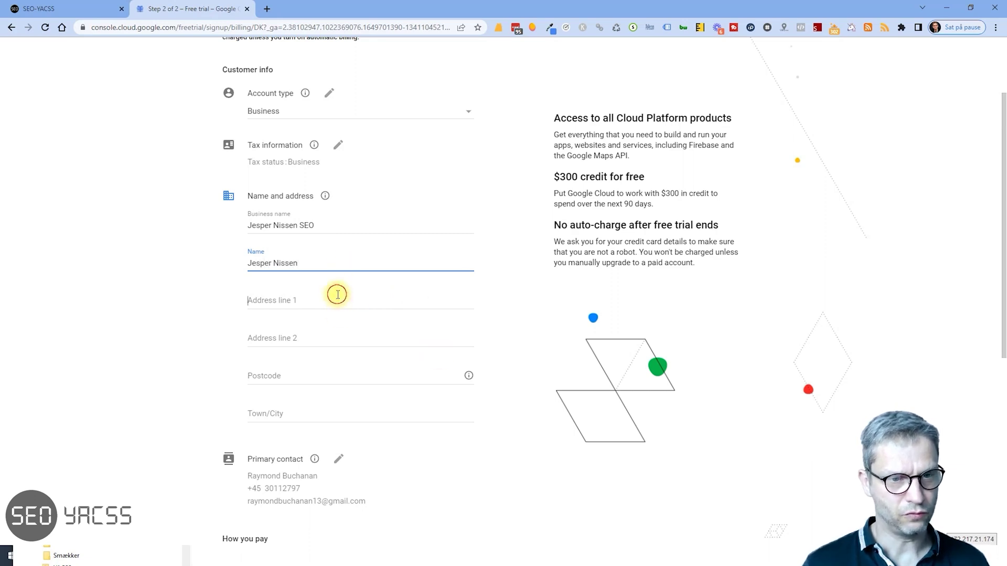
Fill in address line 1, the postcode and the town, Aalborg
left_click(337, 295)
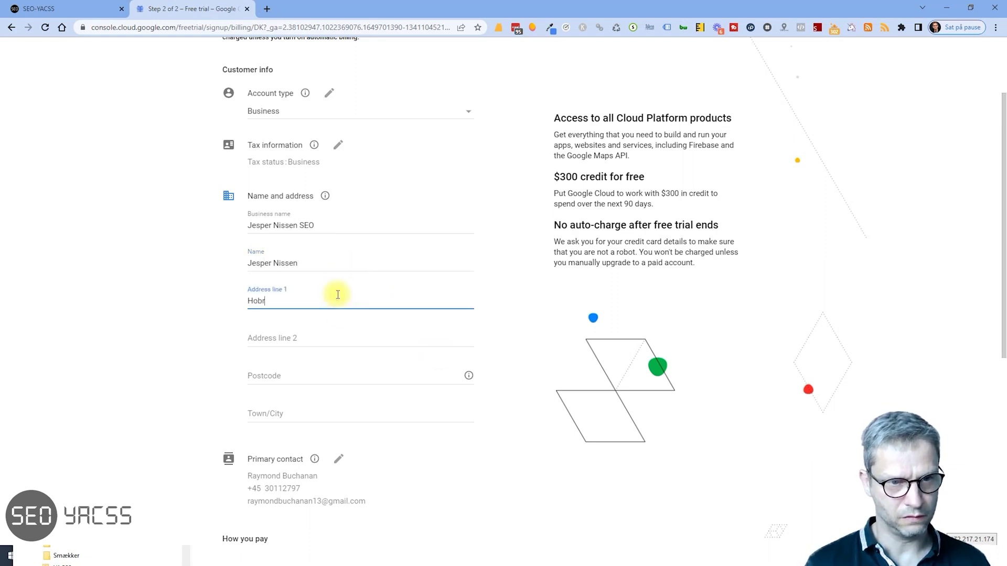
key("Tab")
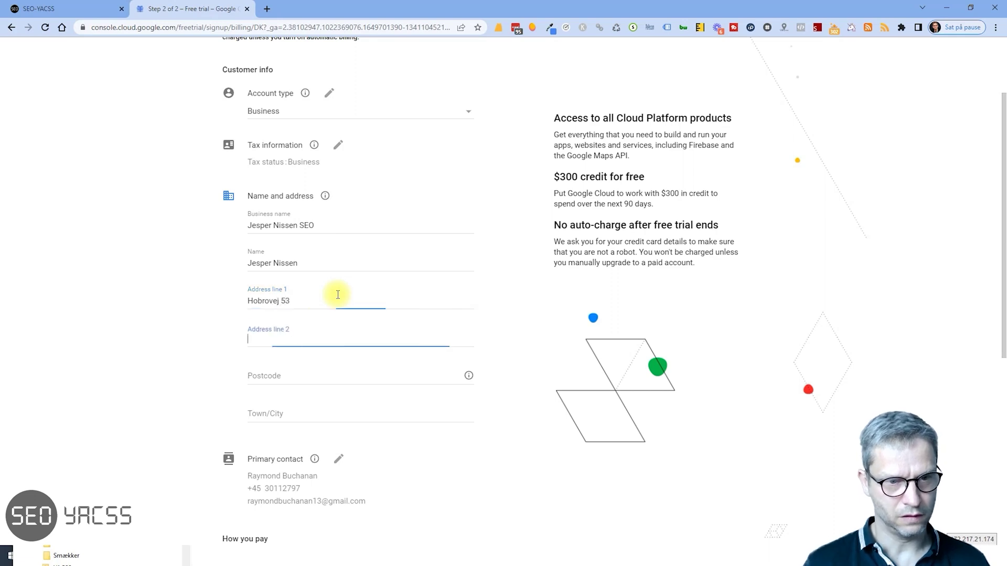
key("Tab")
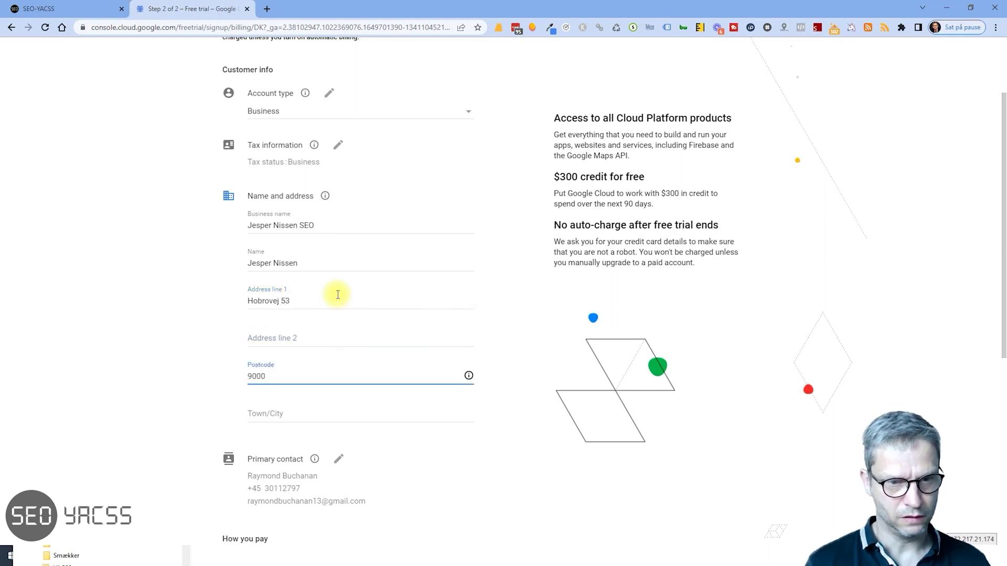
left_click(283, 411)
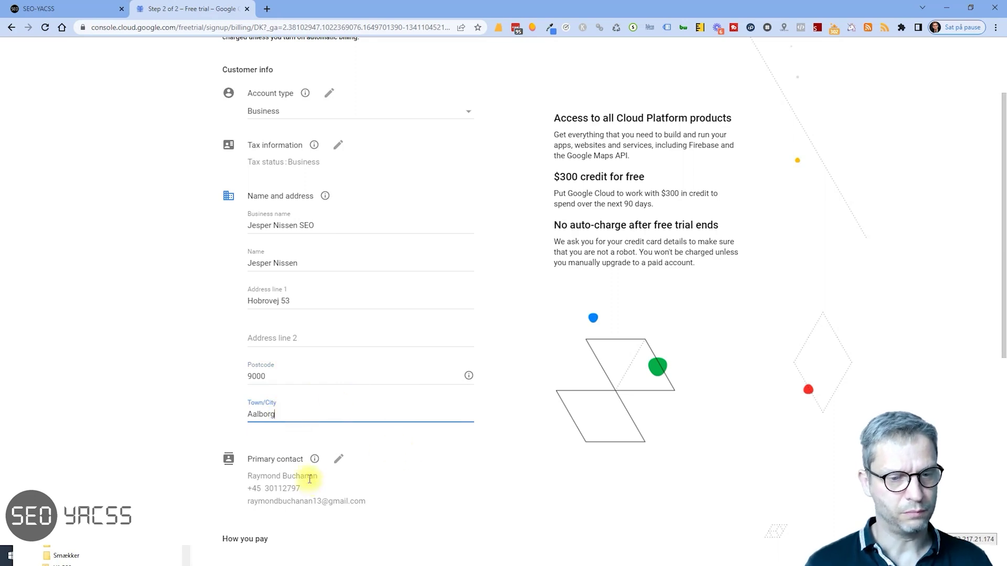
scroll(309, 477, "down", 2)
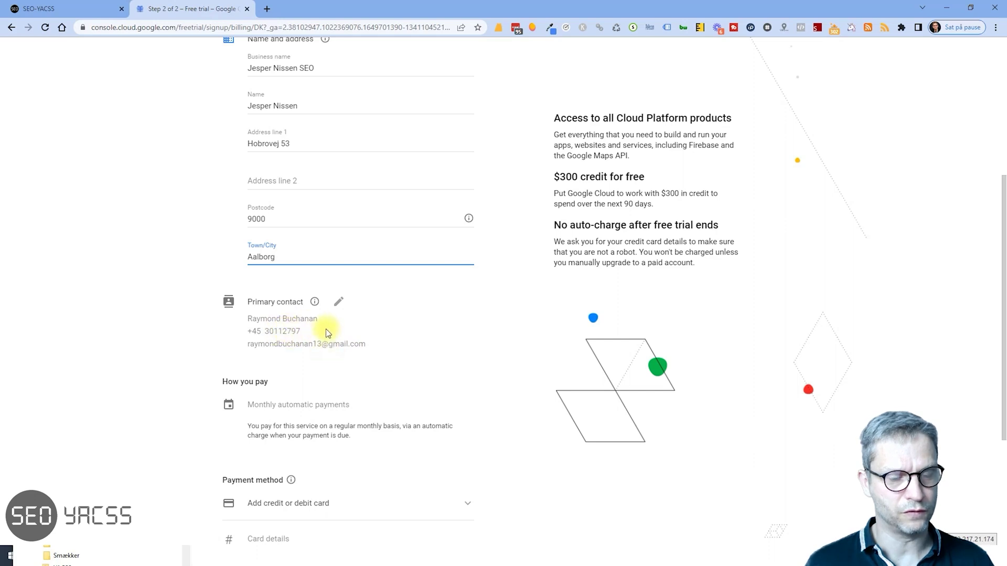
scroll(327, 337, "down", 1)
scroll(328, 329, "down", 2)
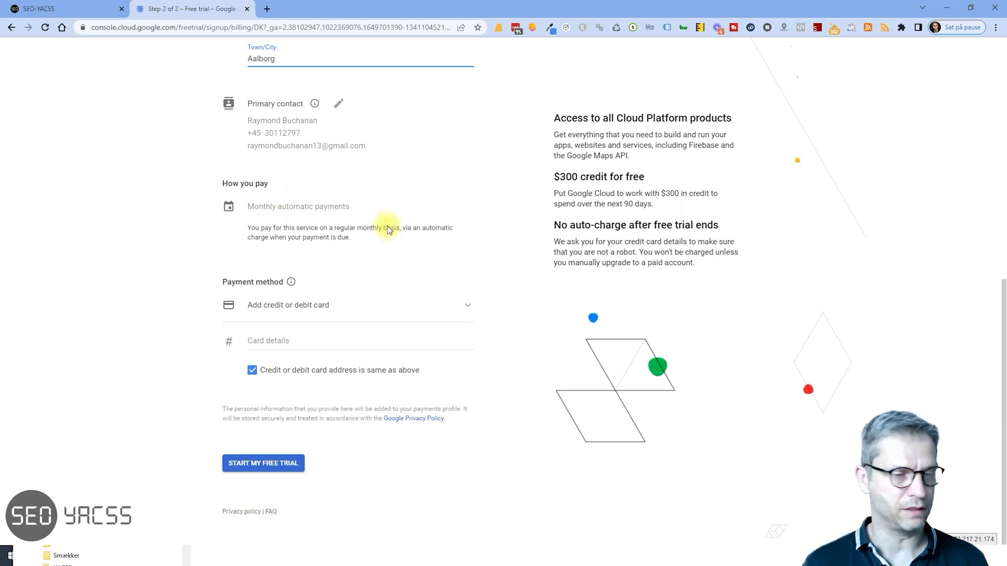
Start entering the credit card number in the Card details field
left_click(276, 349)
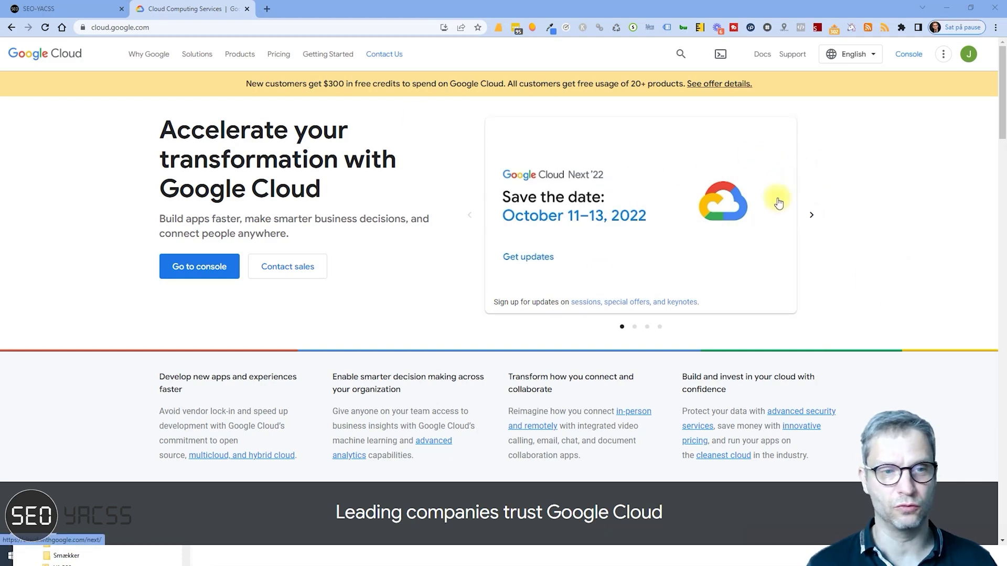
Go to the console, opening the dashboard of 'New seo project'
left_click(195, 272)
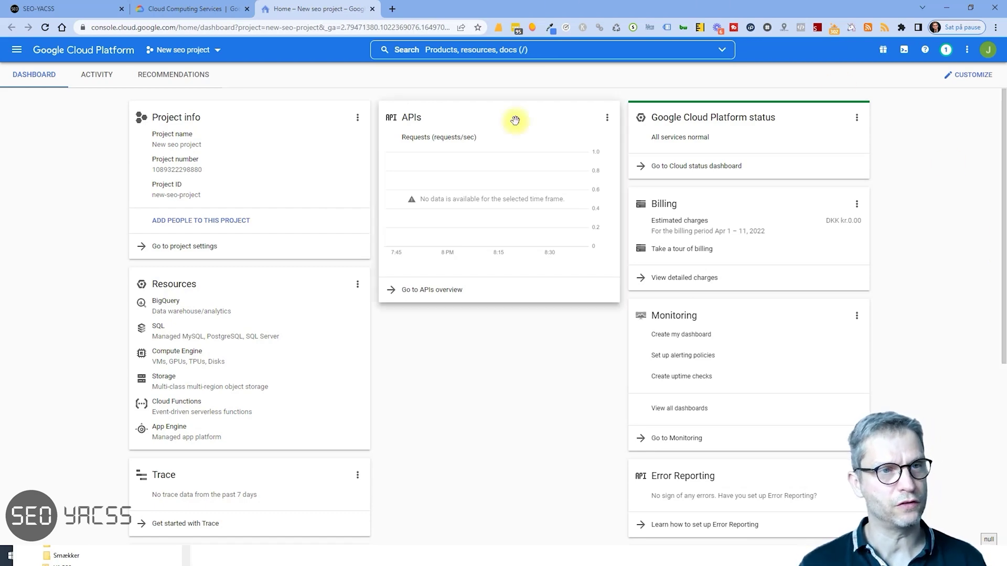
From the project picker, start a New Project form after checking the client in another tab
left_click(219, 51)
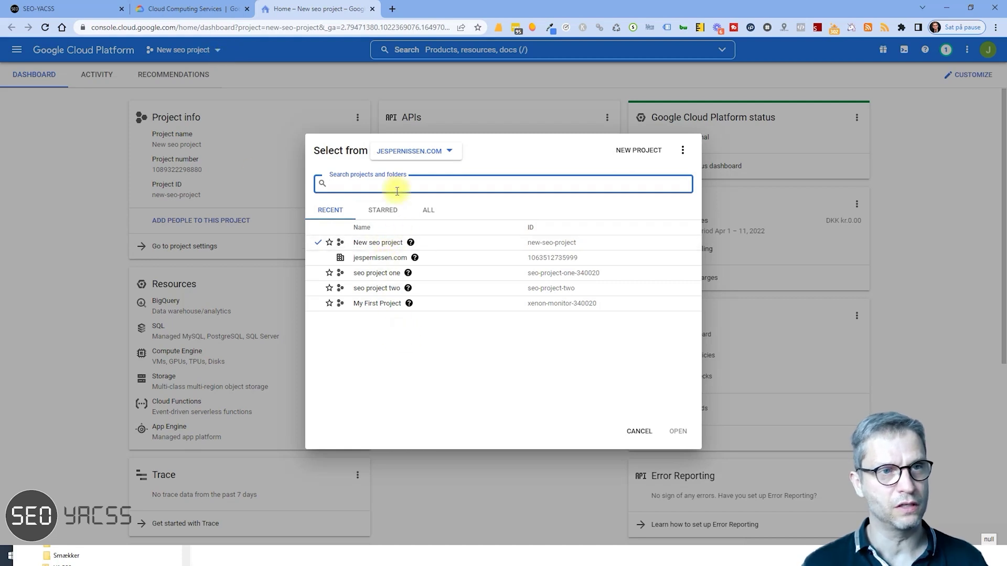
left_click(39, 9)
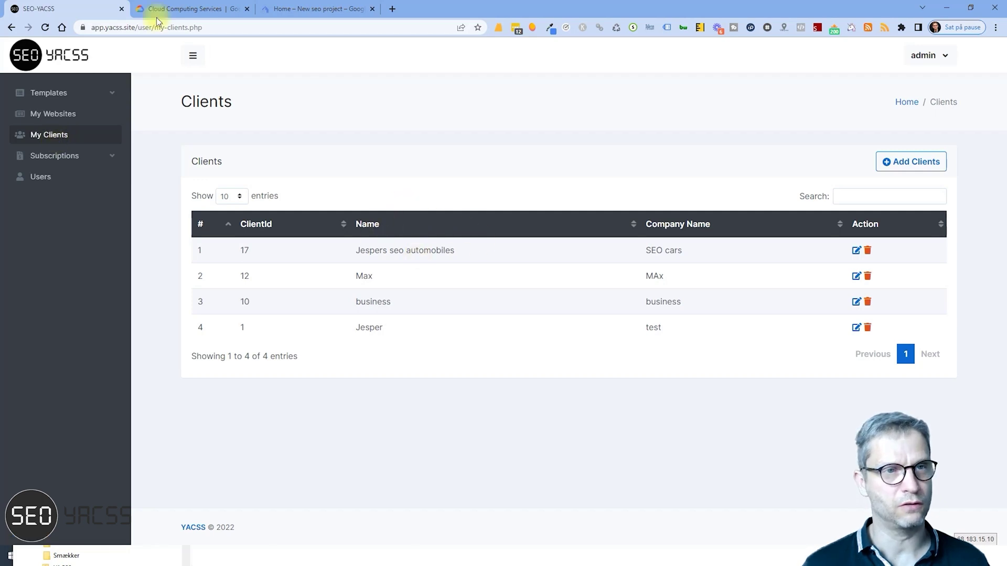
left_click(339, 10)
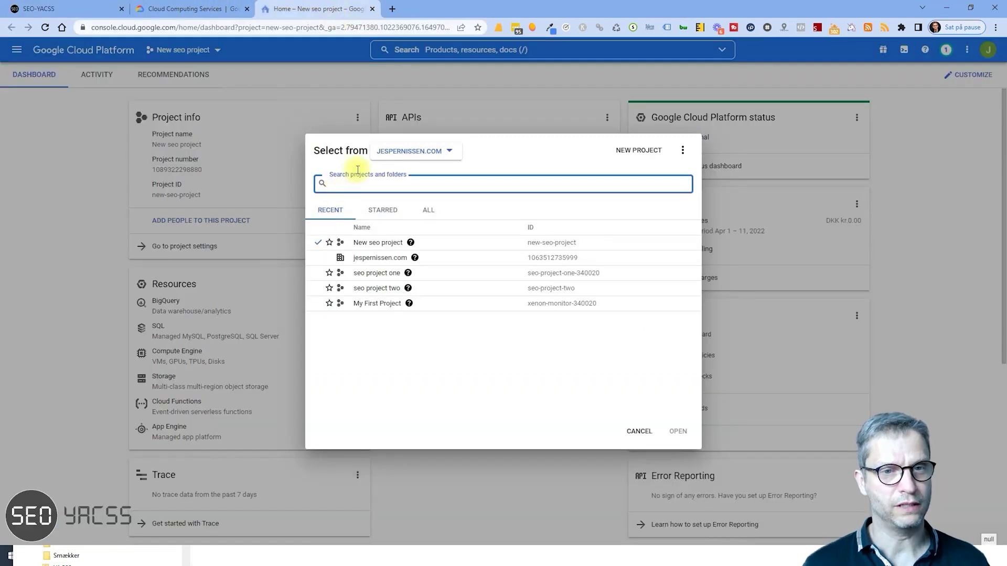
left_click(644, 157)
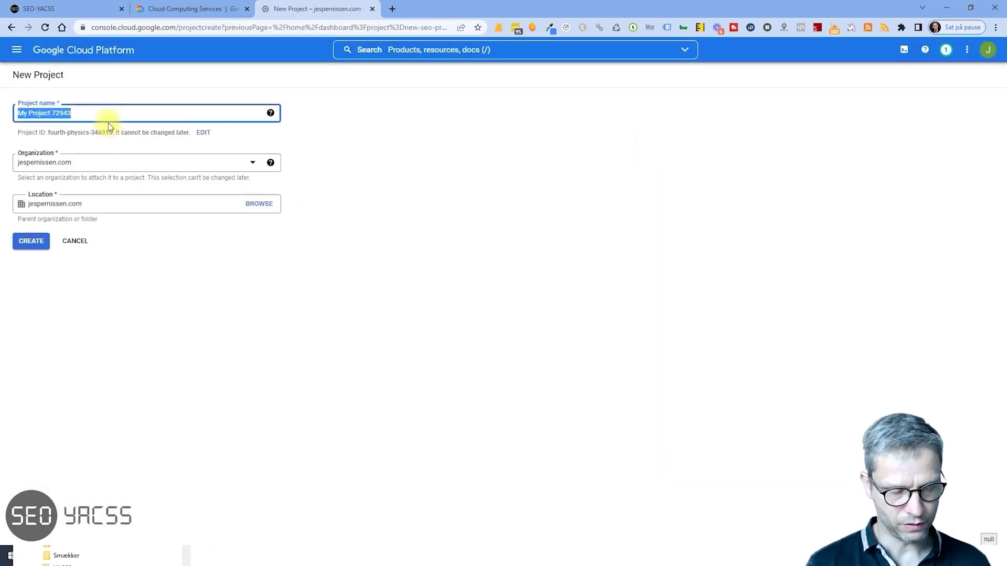
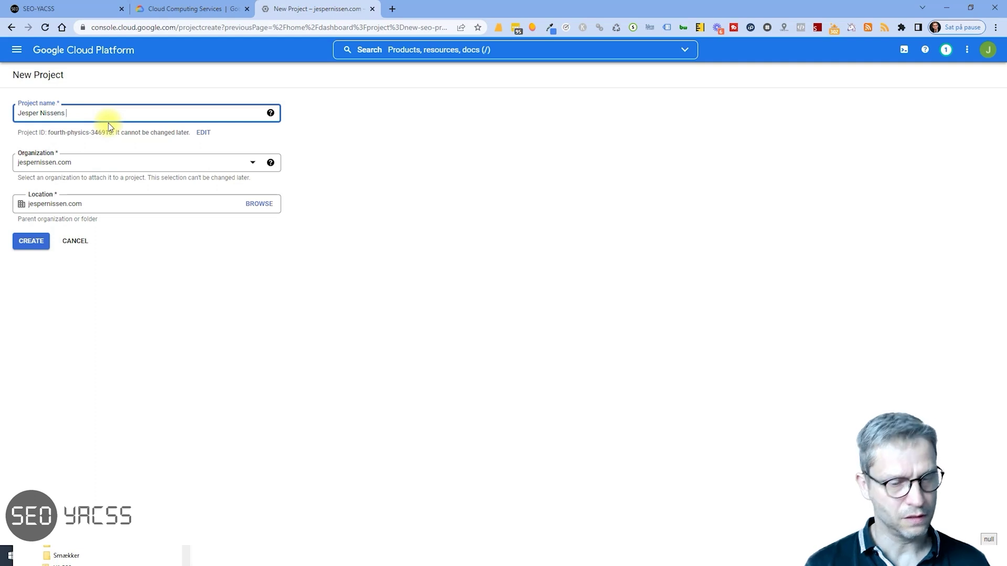
type(" SEO Atu")
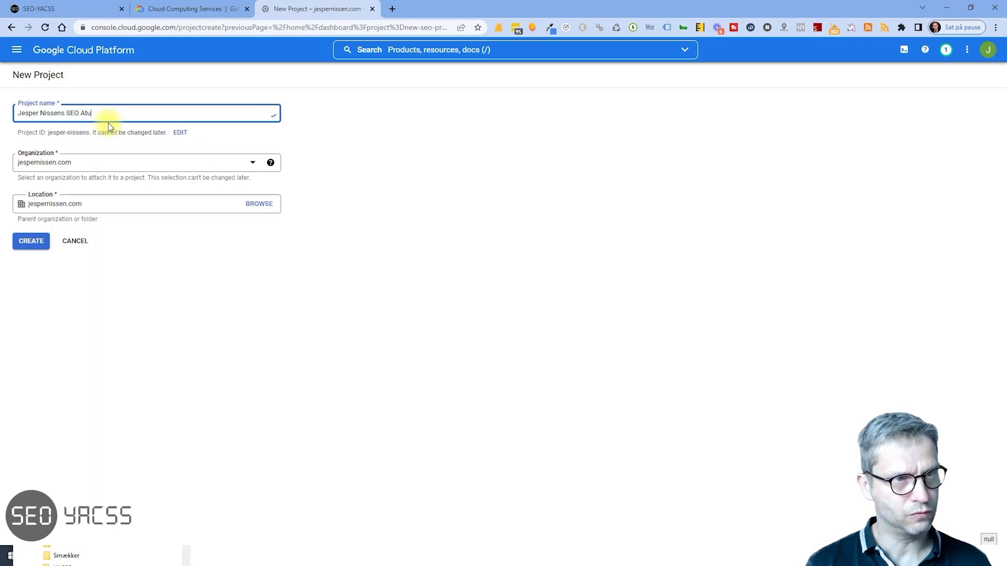
type("mobiles")
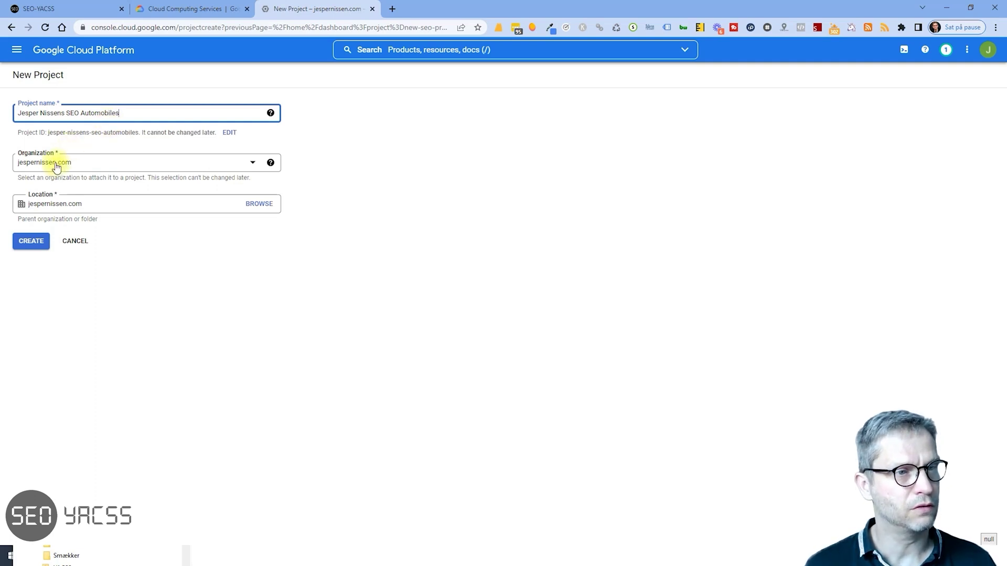
left_click(31, 242)
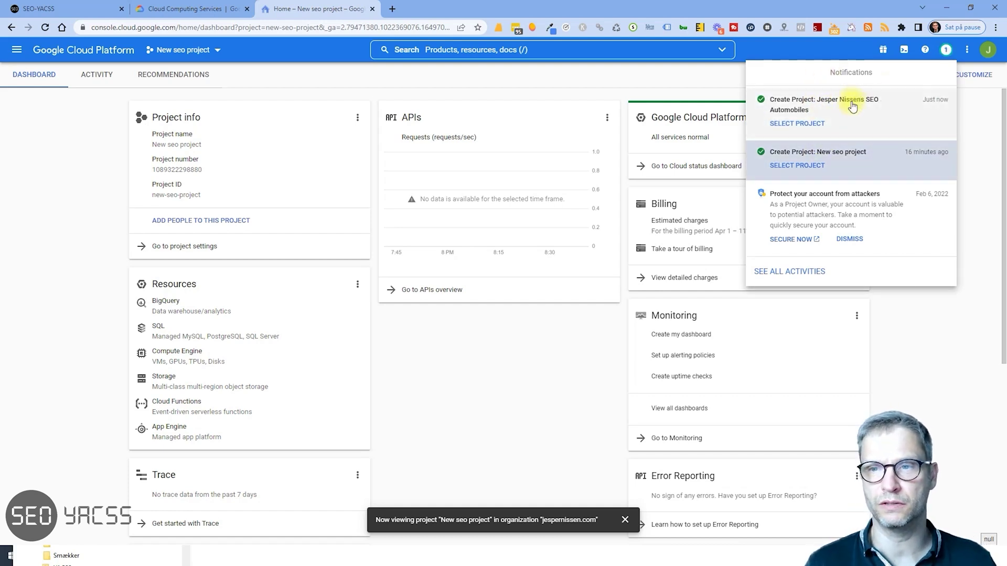
left_click(802, 124)
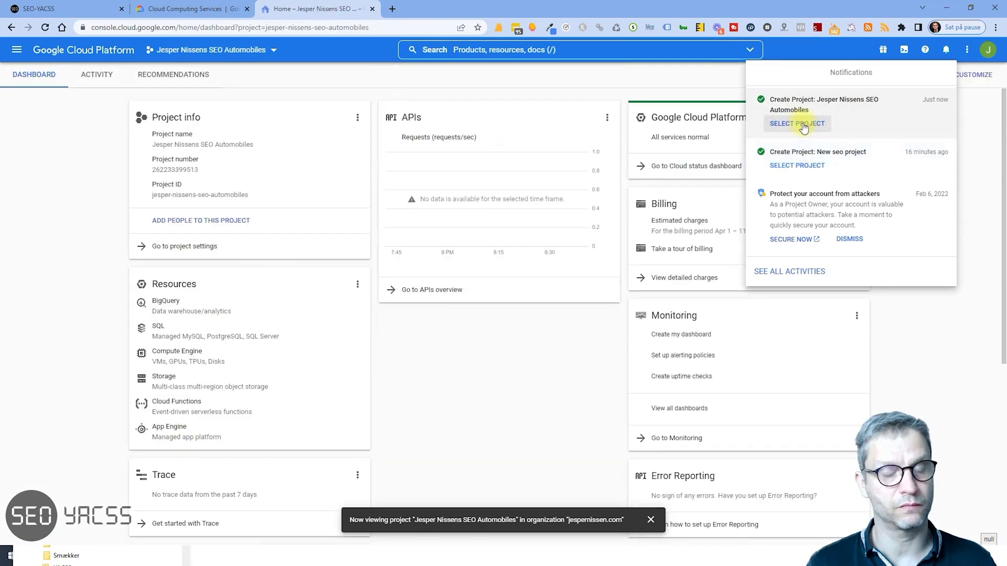
Dismiss notifications and navigate to IAM & Admin > Service Accounts
left_click(968, 315)
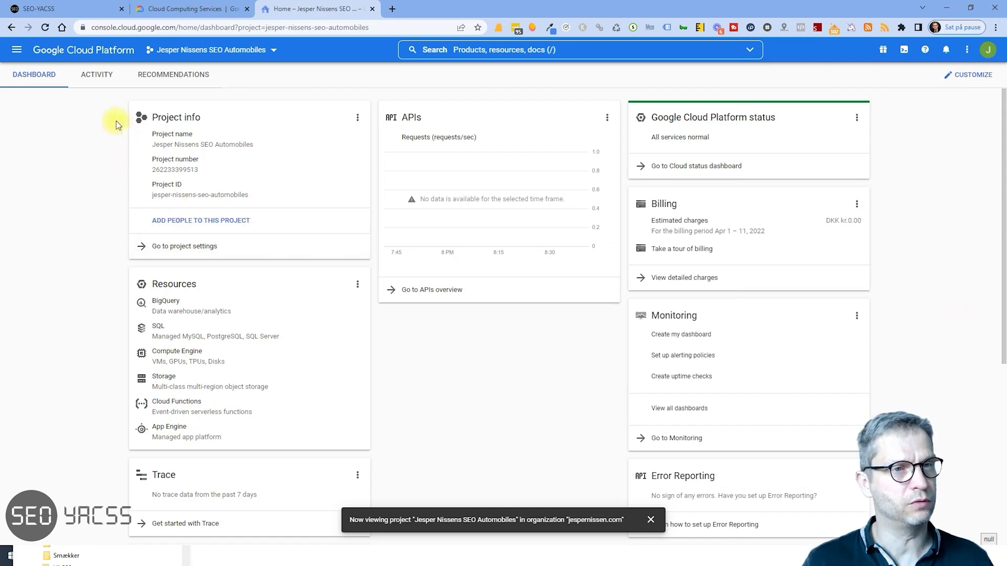
left_click(14, 51)
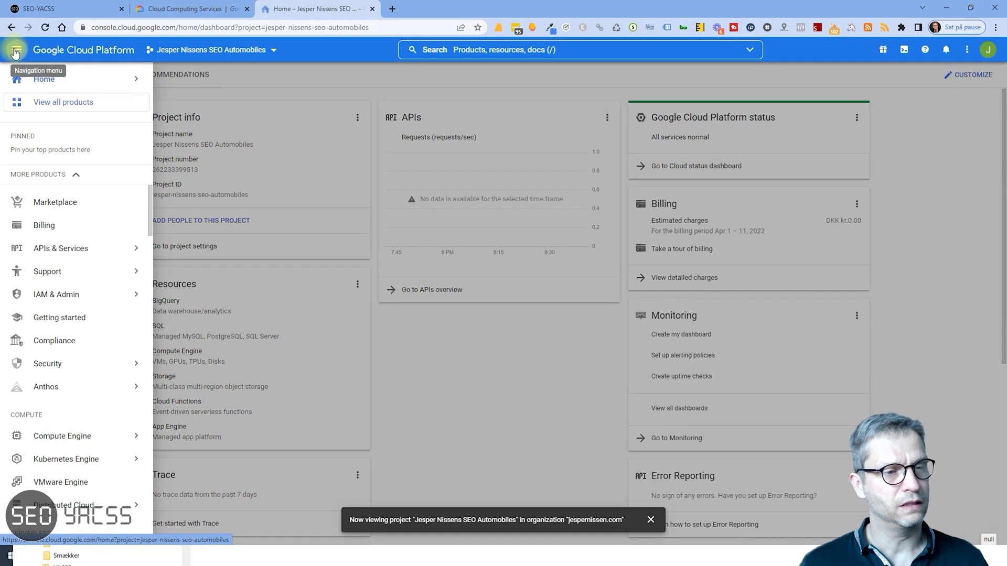
mouse_move(56, 294)
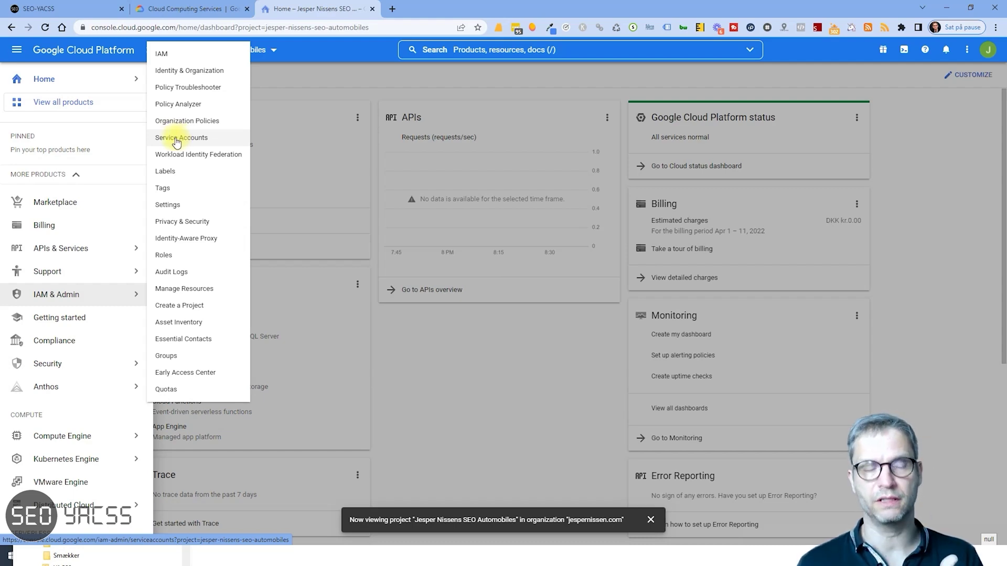
left_click(172, 141)
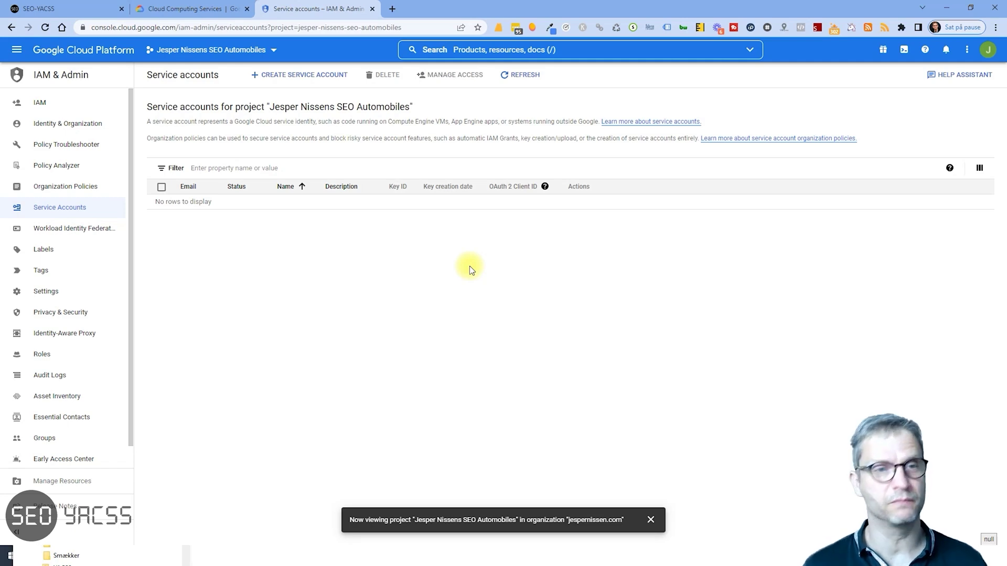
Begin a new service account with + CREATE SERVICE ACCOUNT
left_click(277, 76)
left_click(240, 135)
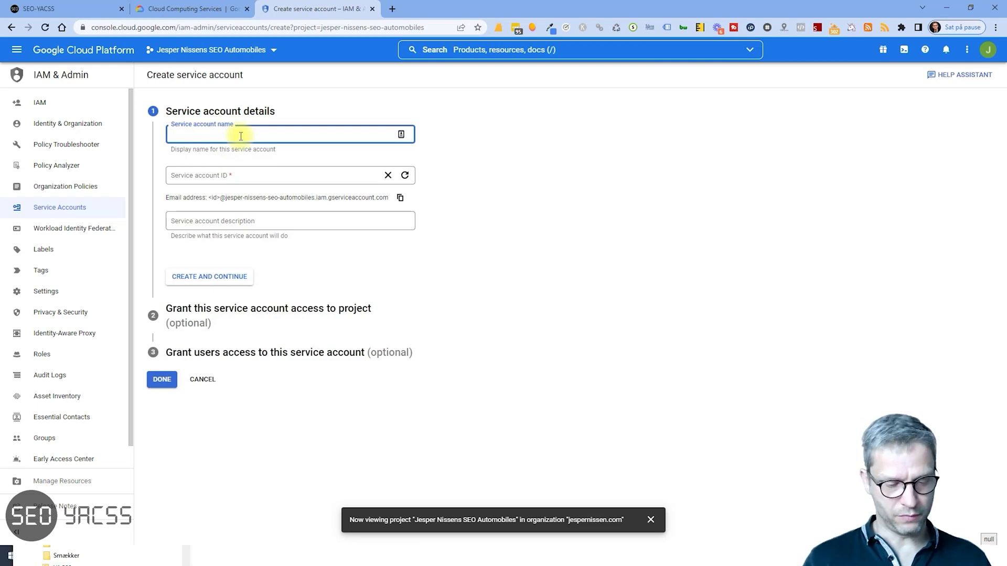
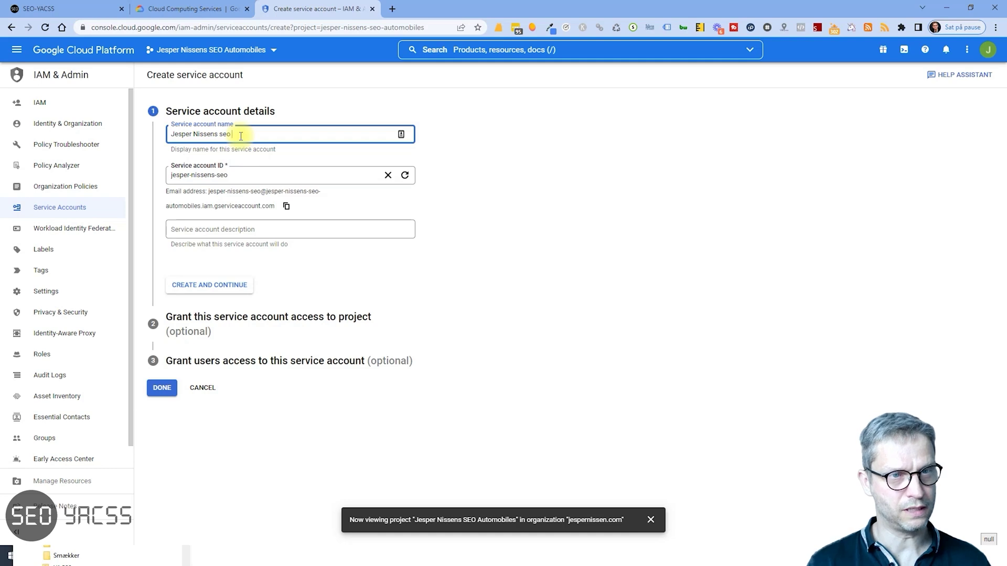
type(" cars")
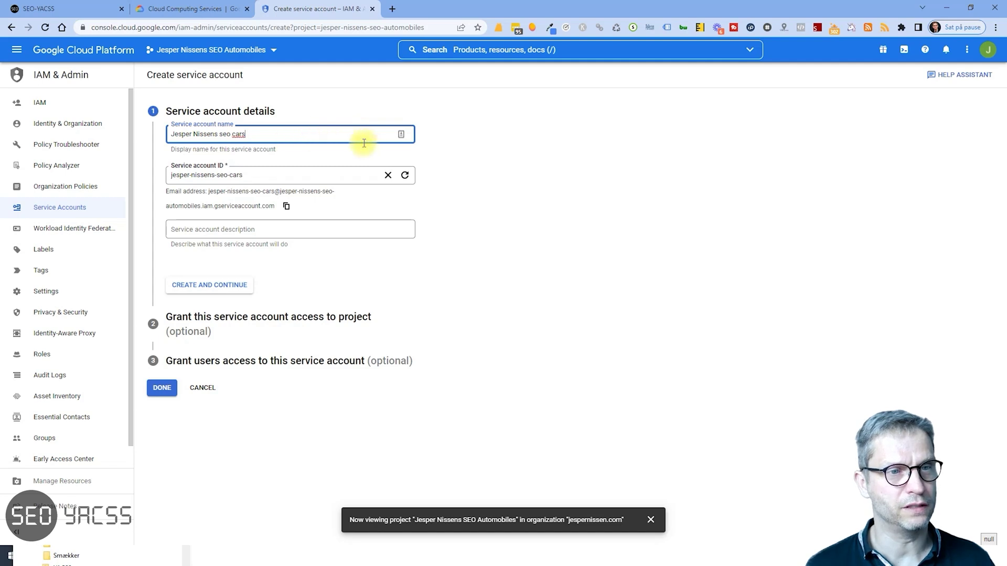
left_click(218, 287)
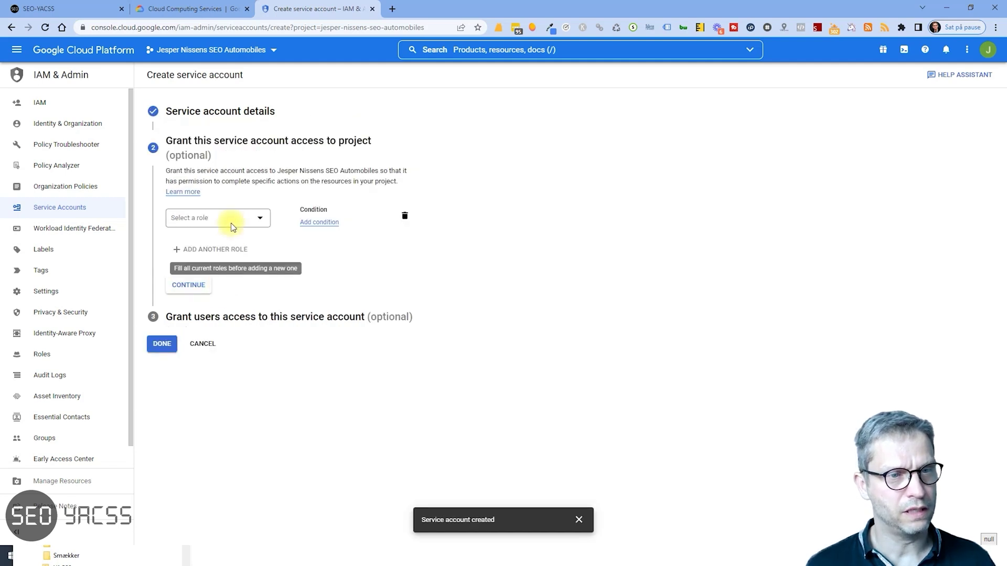
left_click(257, 217)
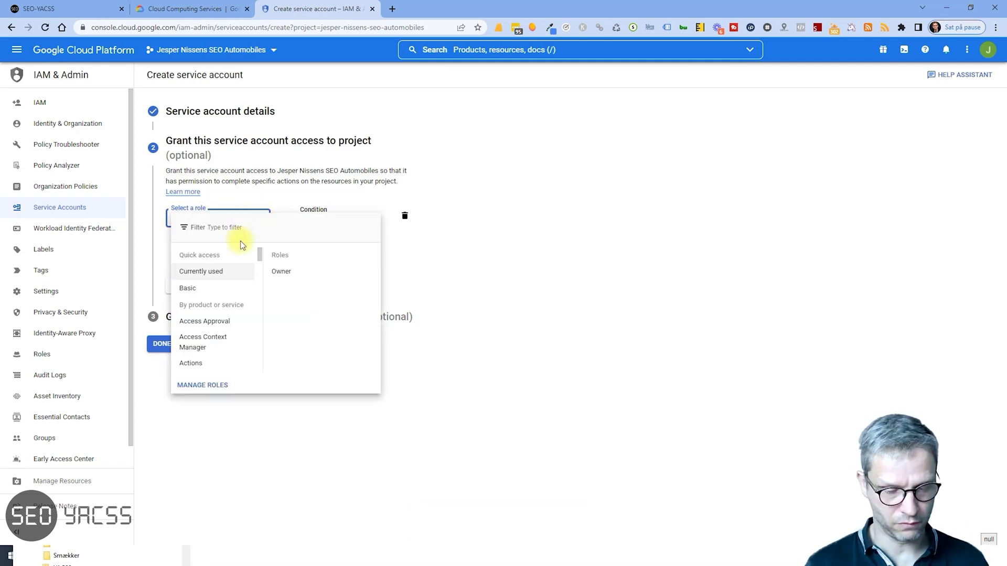
type("pro")
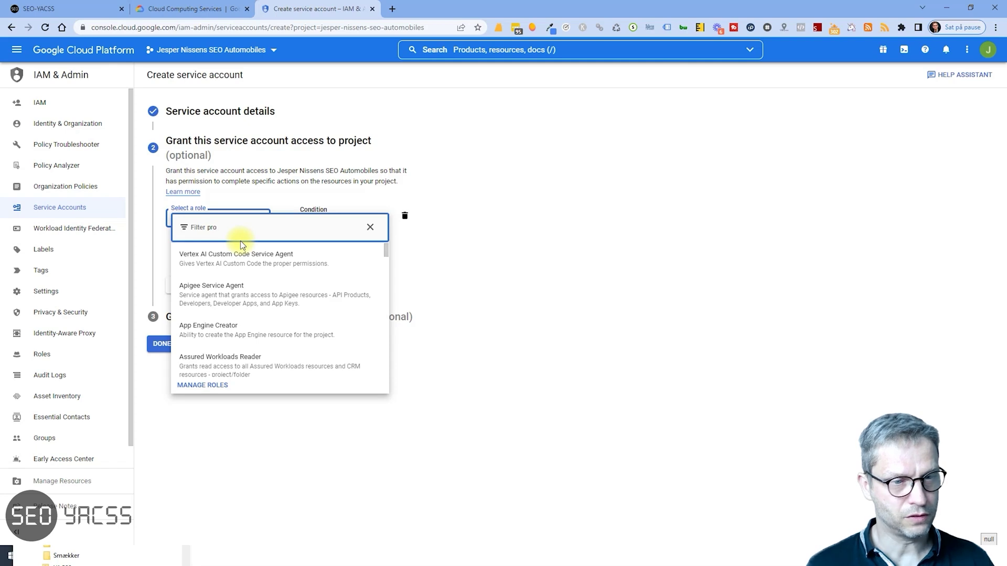
Grant the service account the Project > Editor role and confirm it
key("BackSpace")
key("BackSpace")
key("BackSpace")
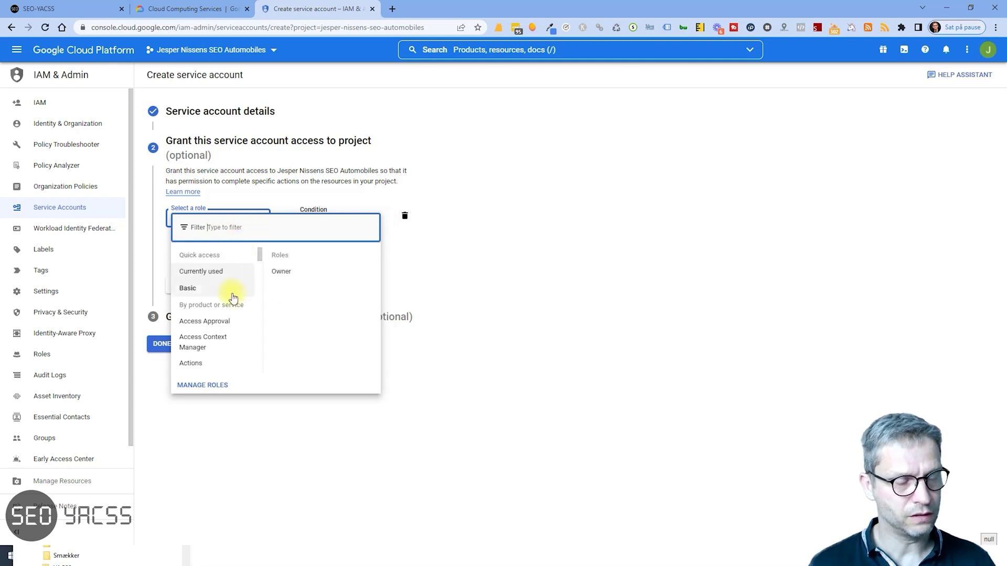
scroll(236, 303, "down", 2)
scroll(233, 297, "down", 3)
scroll(248, 287, "down", 3)
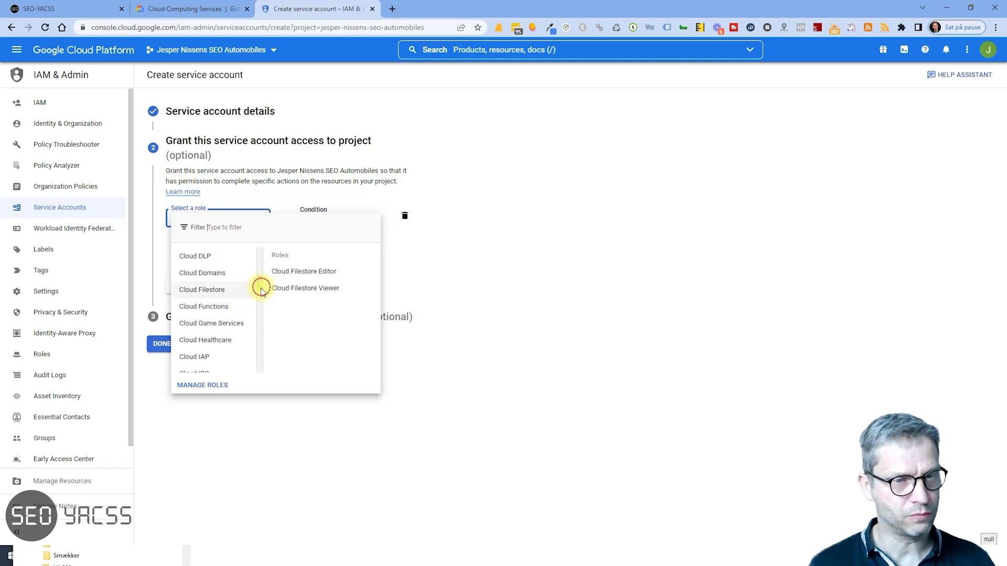
scroll(262, 299, "down", 2)
scroll(260, 306, "down", 3)
scroll(262, 324, "down", 3)
scroll(263, 346, "down", 2)
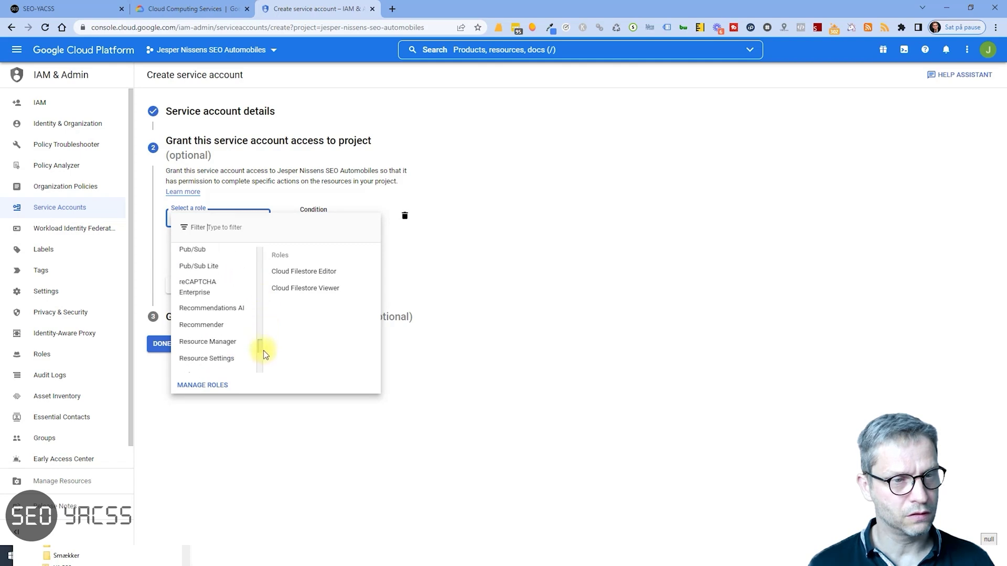
scroll(263, 350, "up", 1)
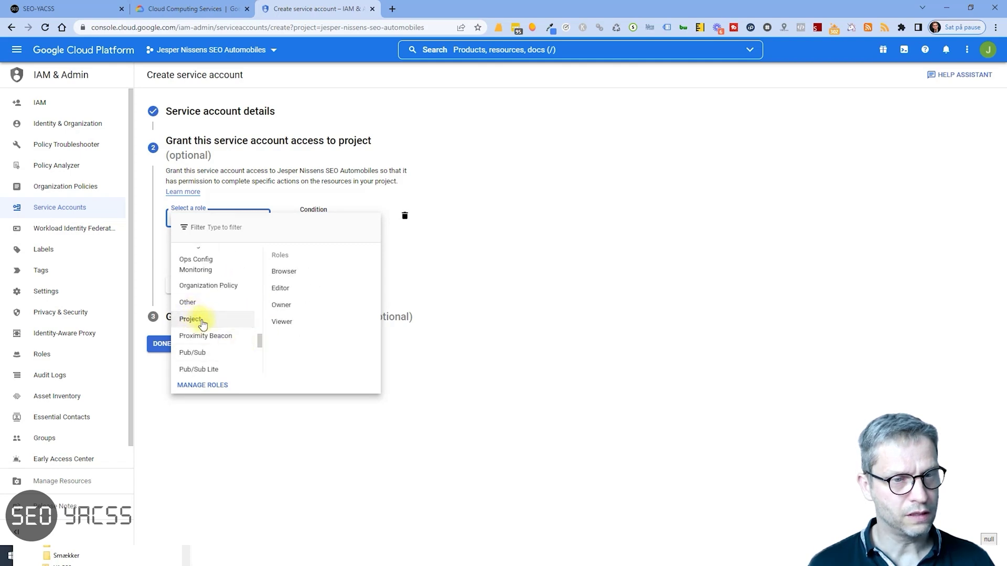
mouse_move(190, 318)
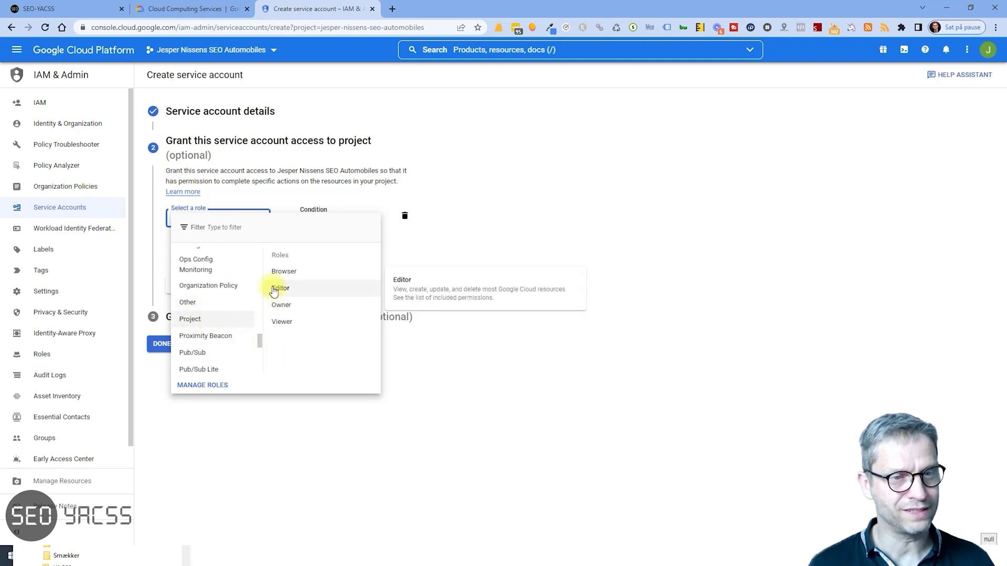
left_click(282, 291)
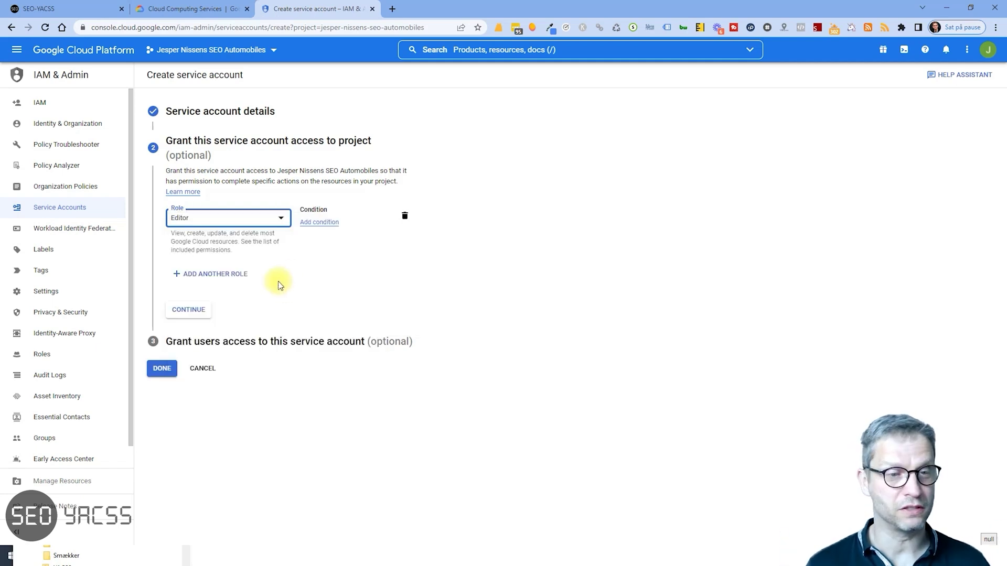
left_click(196, 313)
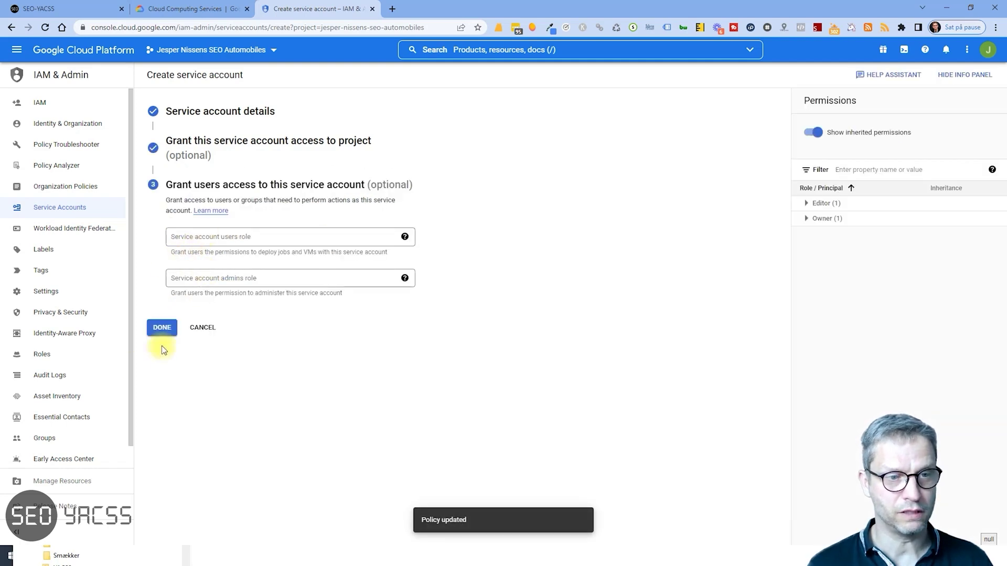
Complete the service account setup, skipping the optional user-access step
left_click(163, 329)
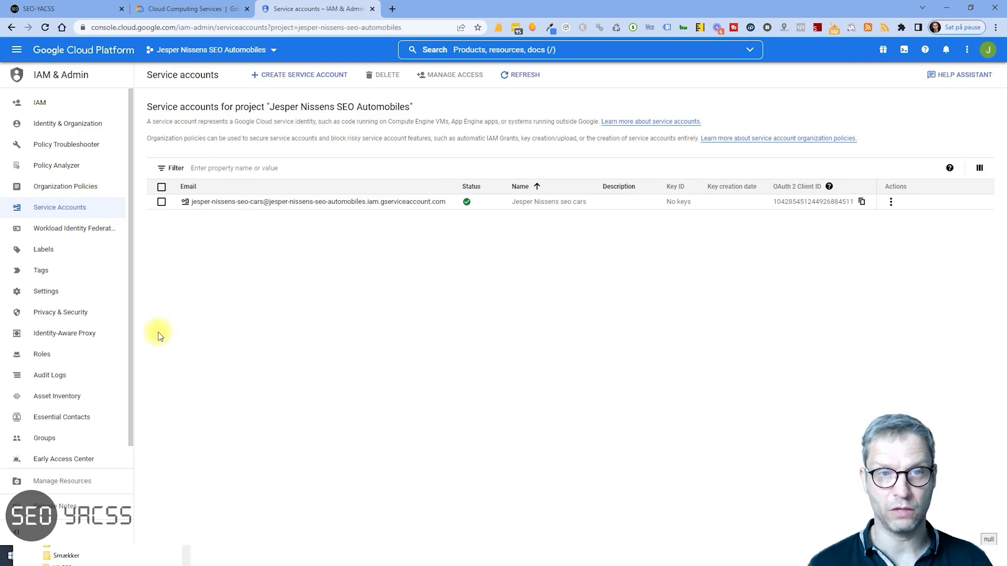